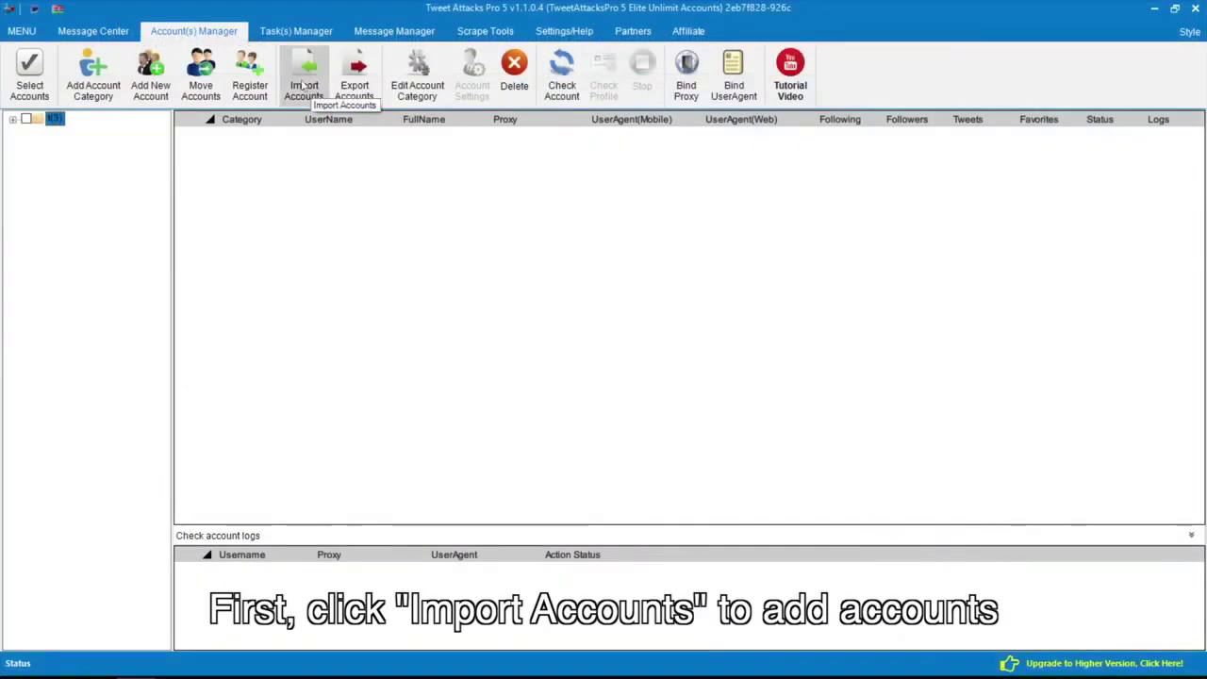
- Open the Import Accounts dialog from the Account(s) Manager
left_click(304, 88)
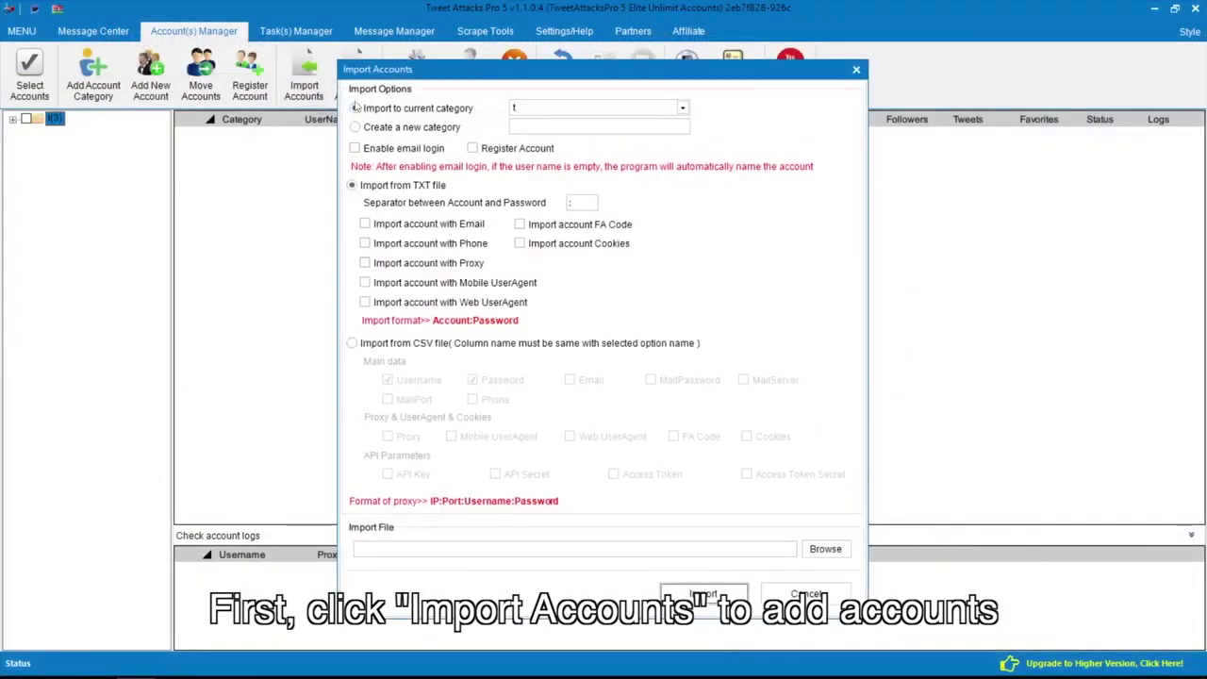
- Create a new category named C1 and mark imported accounts for registration
left_click(545, 112)
left_click(545, 121)
left_click(424, 129)
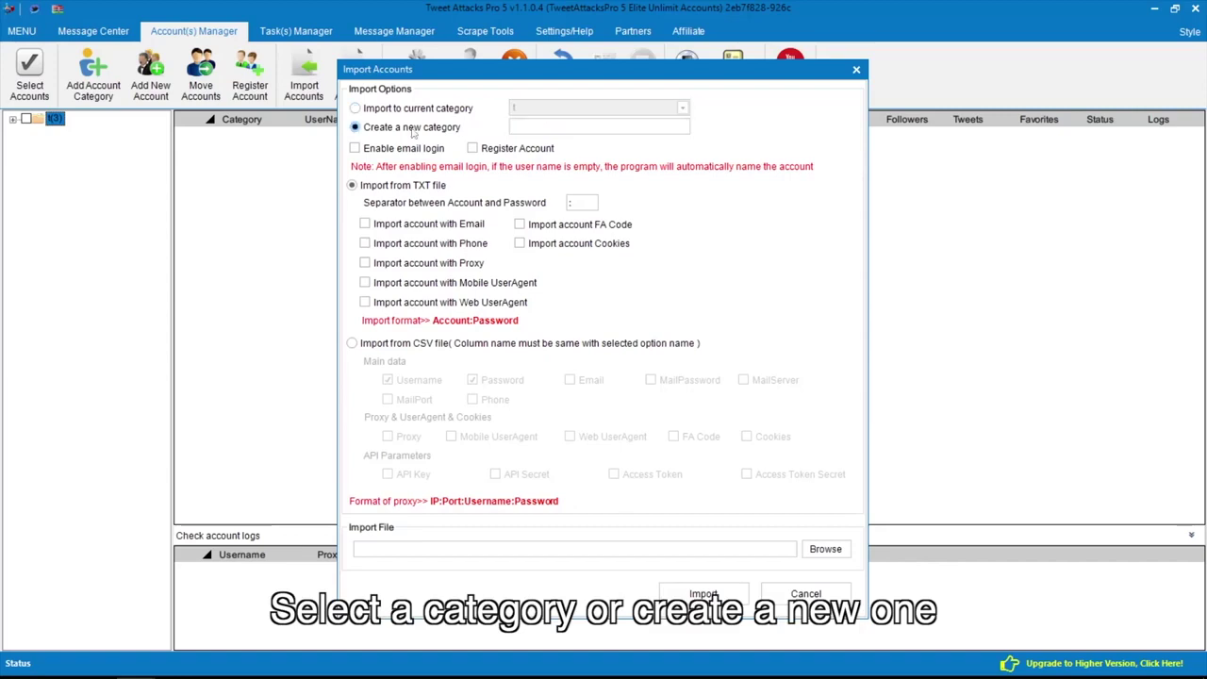
type("C1")
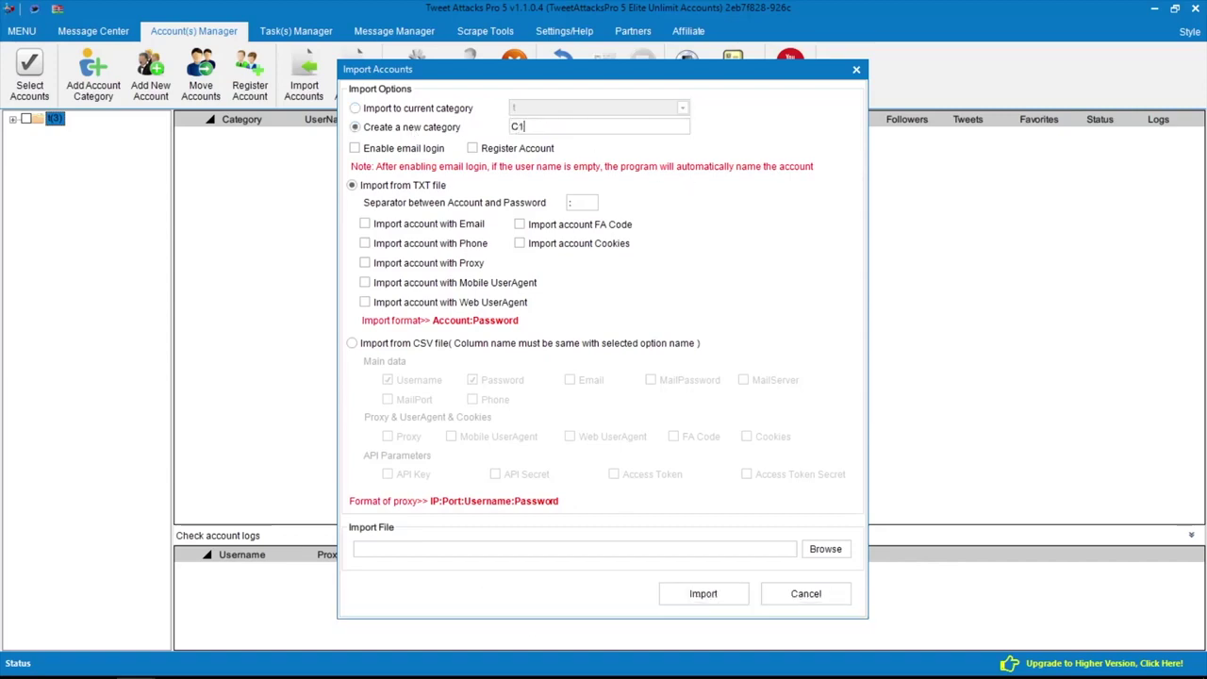
left_click(552, 151)
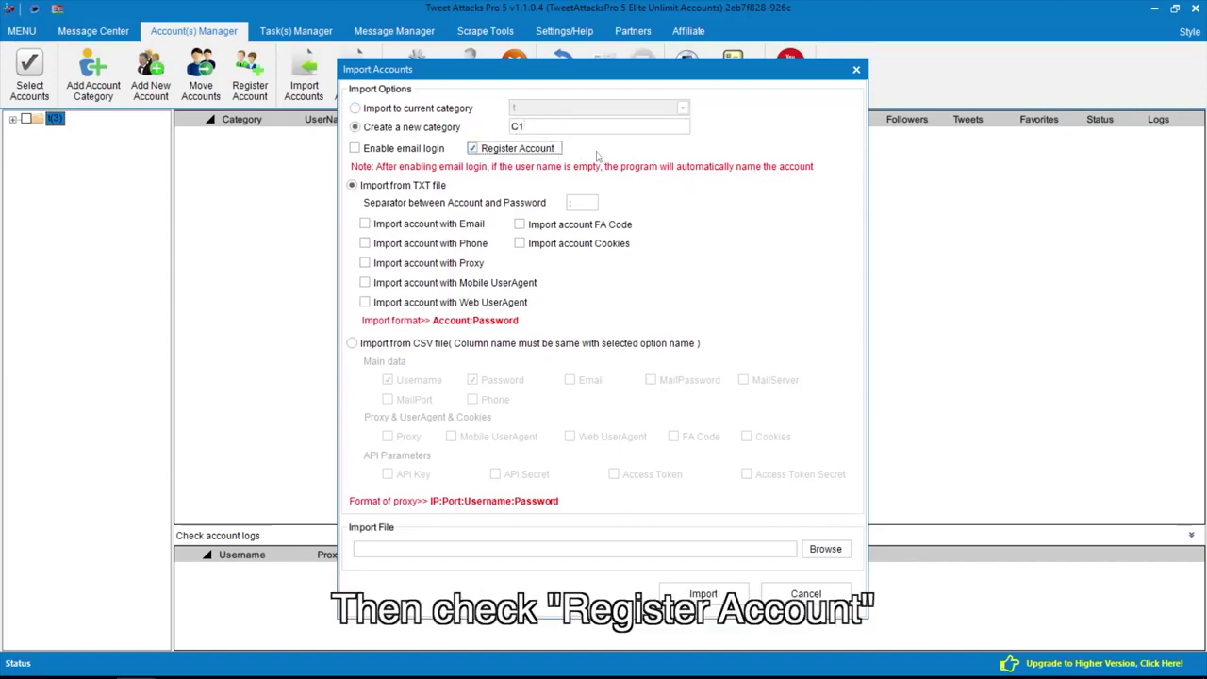
- Import from CSV with Email, MailPassword, MailServer, MailPort and Proxy columns, using mail.csv
left_click(410, 344)
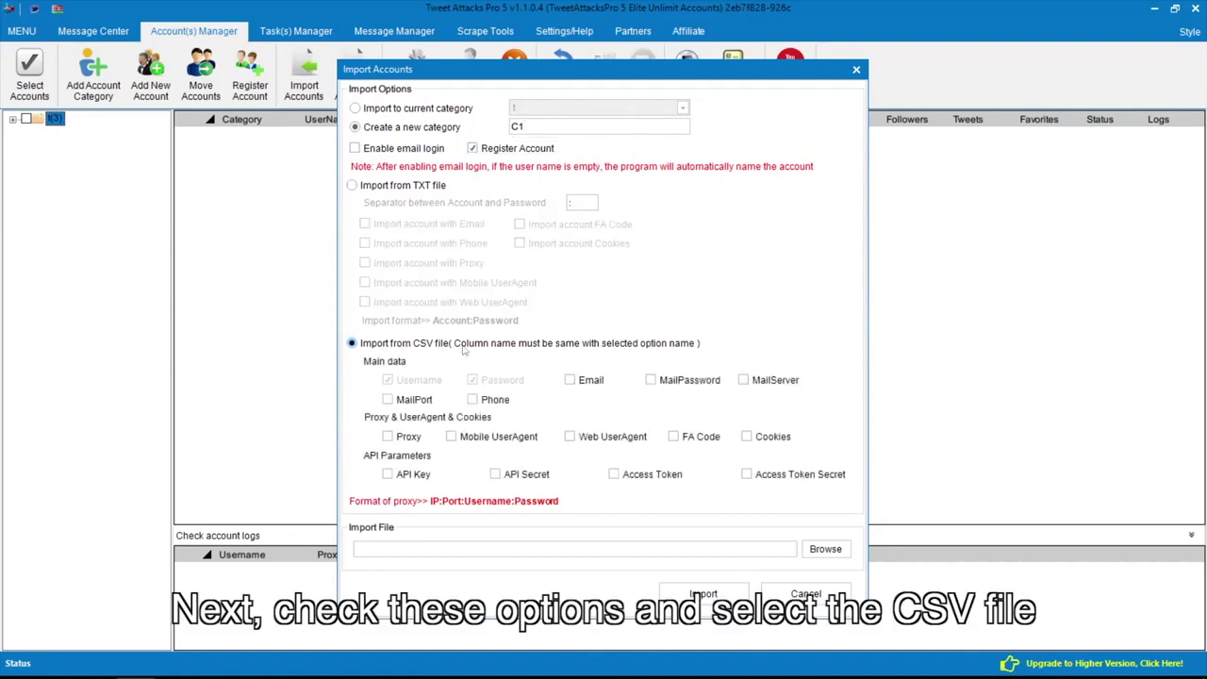
left_click(585, 380)
left_click(651, 380)
left_click(745, 380)
left_click(388, 400)
left_click(409, 437)
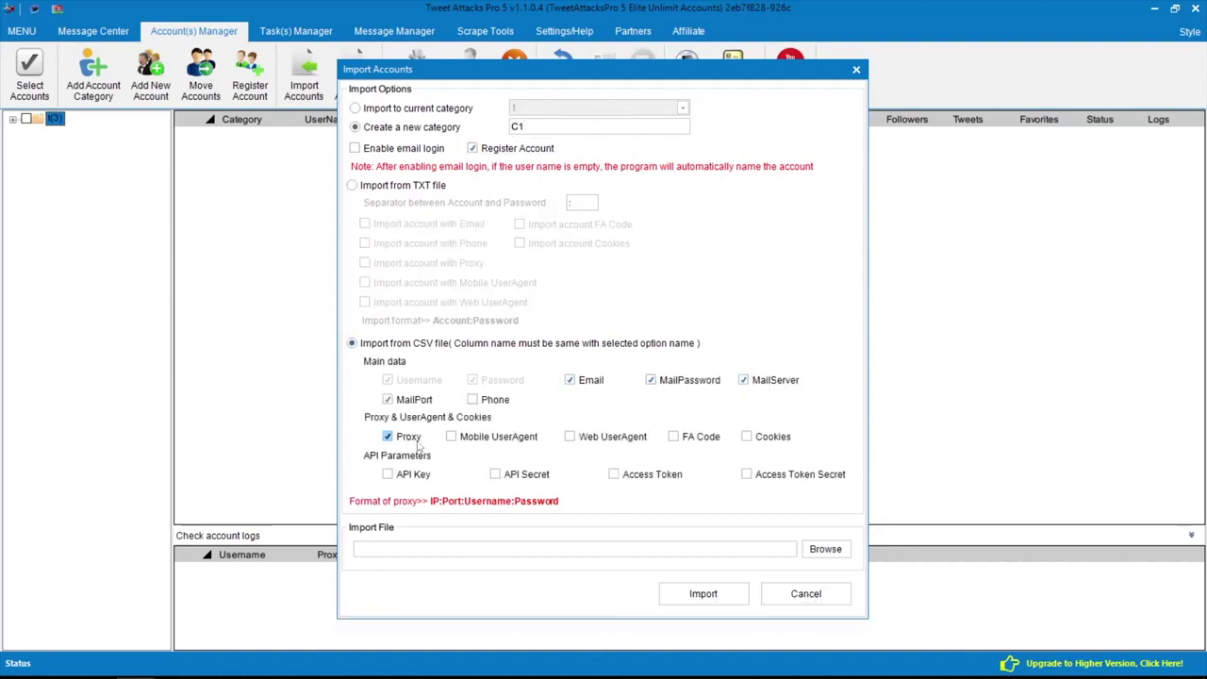
left_click(830, 552)
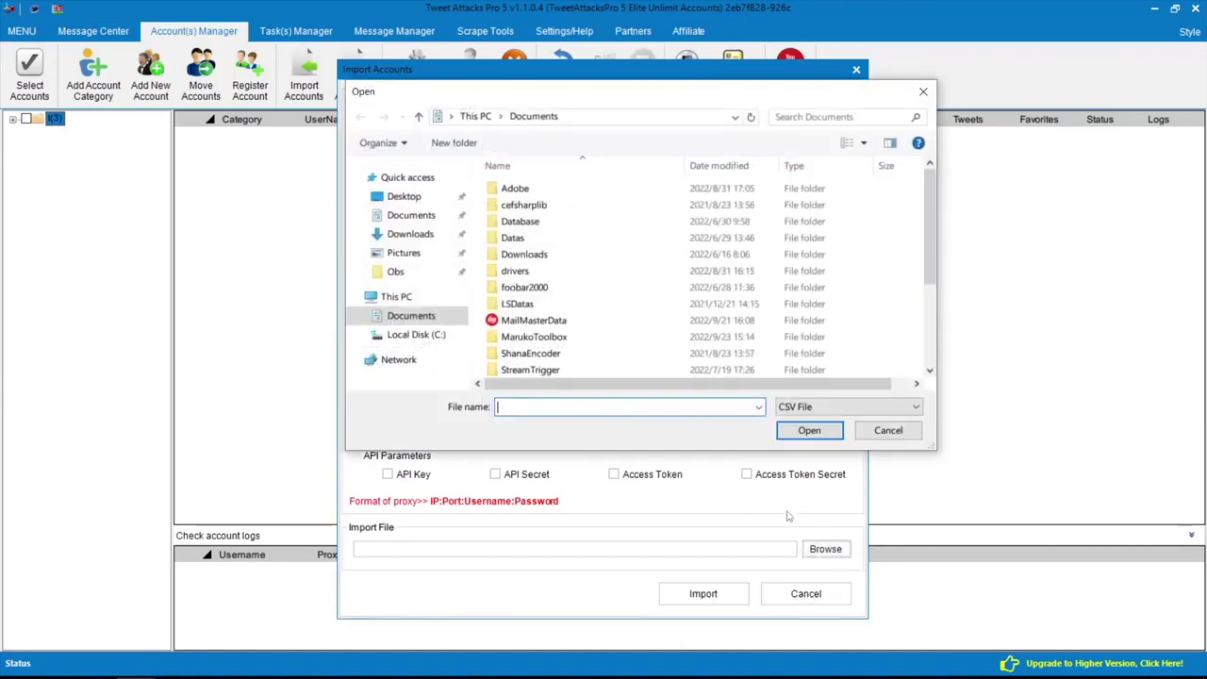
scroll(693, 345, "down", 3)
double_click(590, 368)
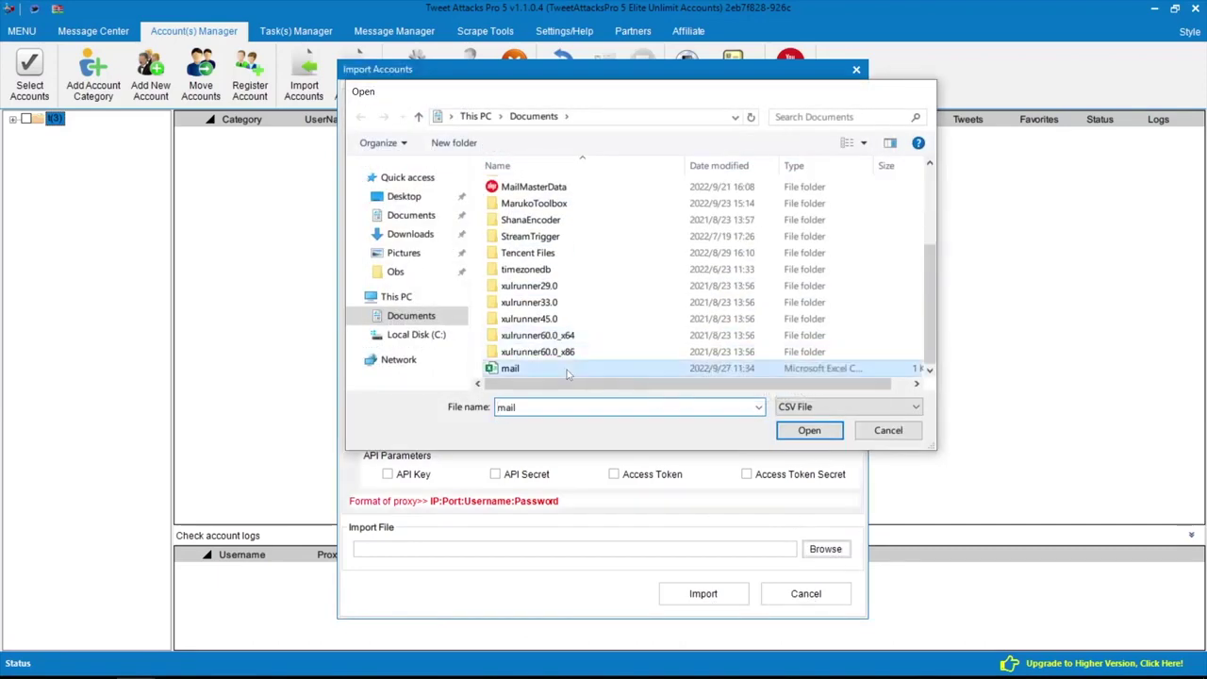
- Import the account from mail.csv into category C1
left_click(703, 593)
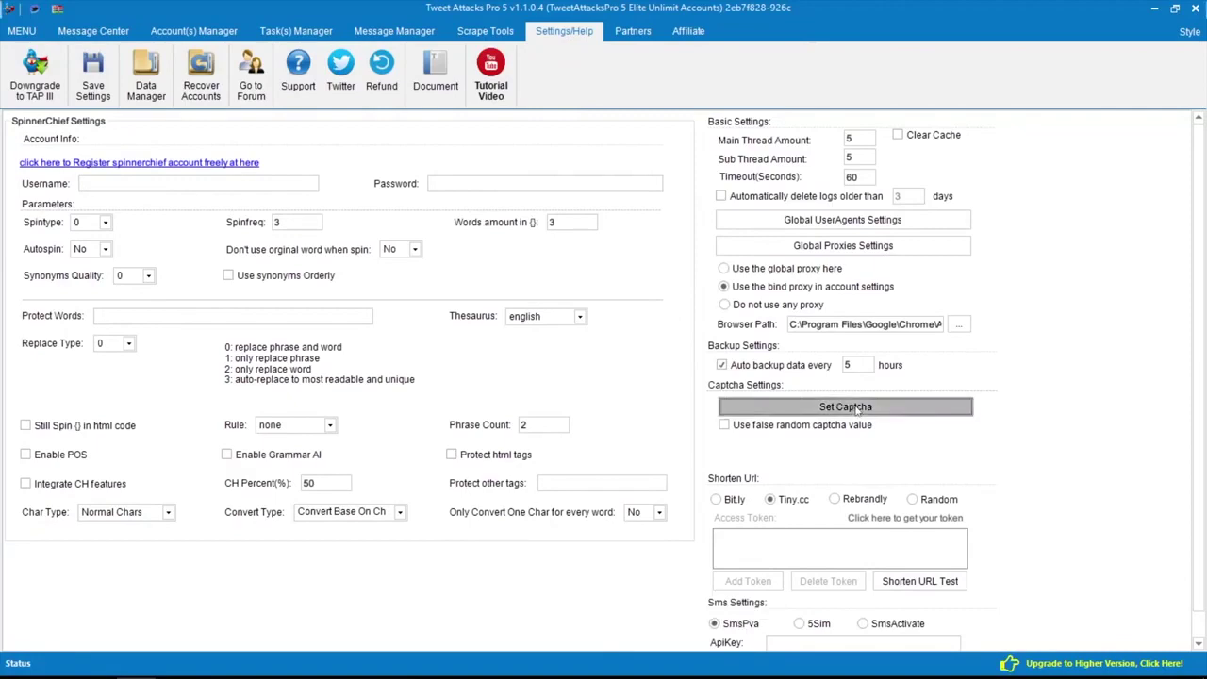
- Try AnyCaptcha with an API key in captcha settings, then cancel without saving
left_click(857, 408)
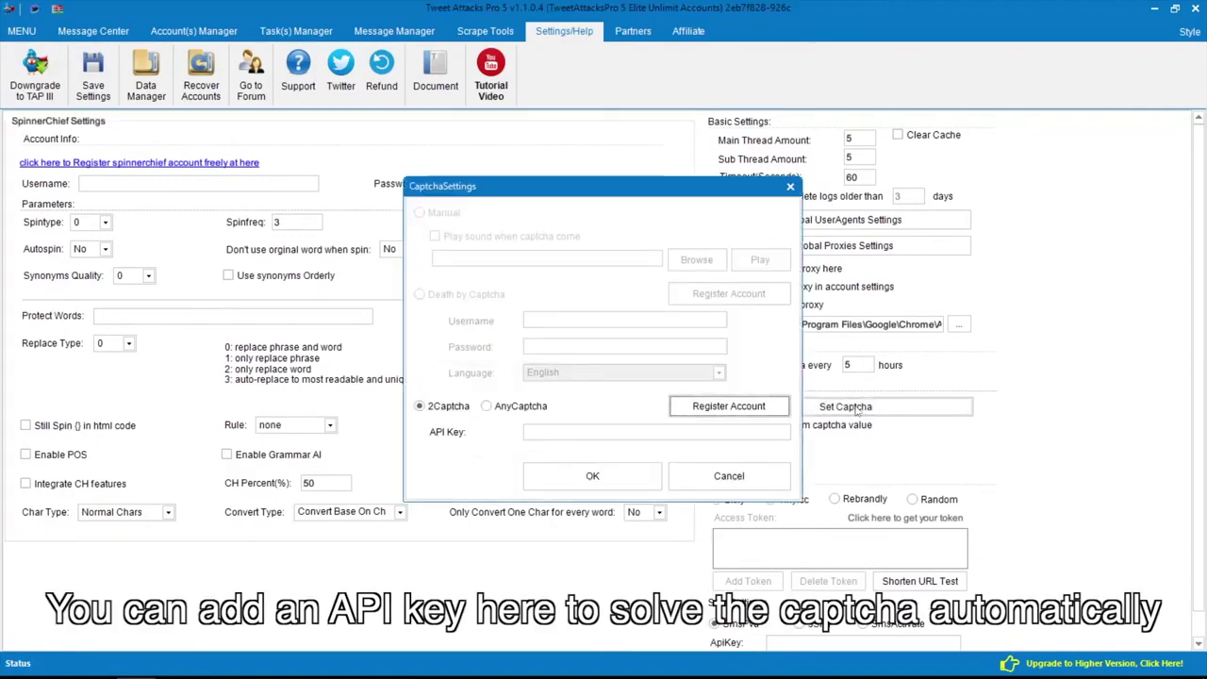
left_click(523, 408)
left_click(554, 431)
type("APIkey")
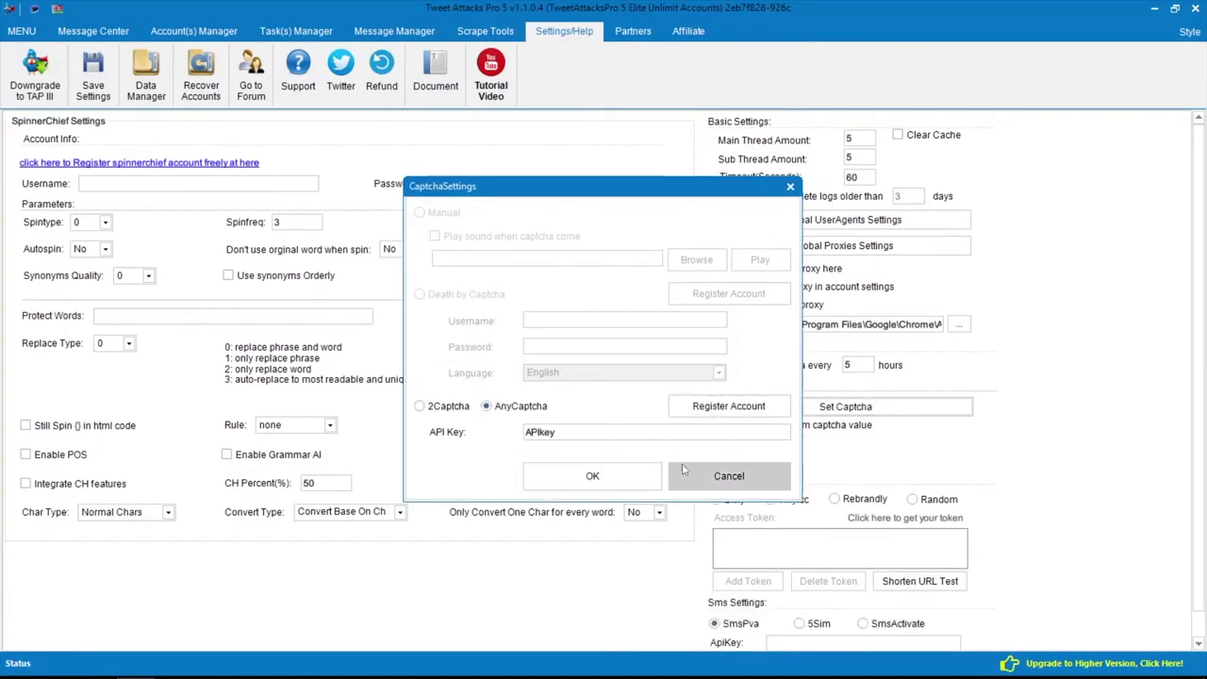
left_click(694, 474)
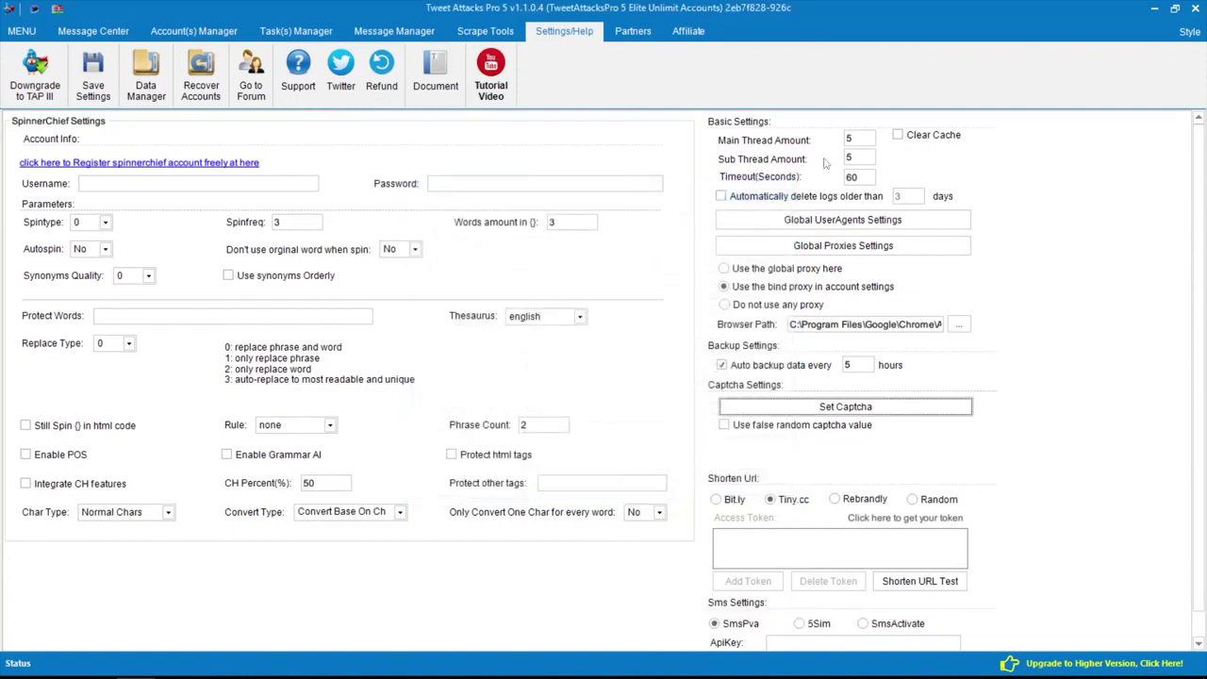
- Set Main and Sub Thread Amount to 1 and save the settings
double_click(860, 138)
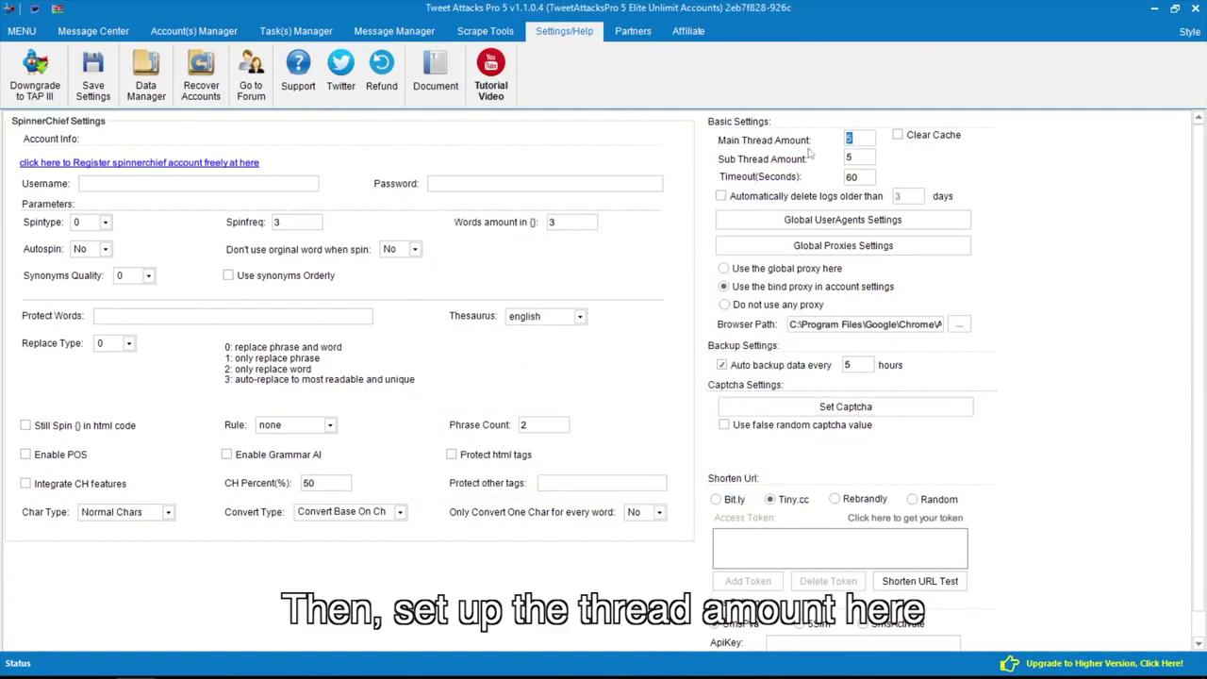
type("1")
key("Tab")
type("1")
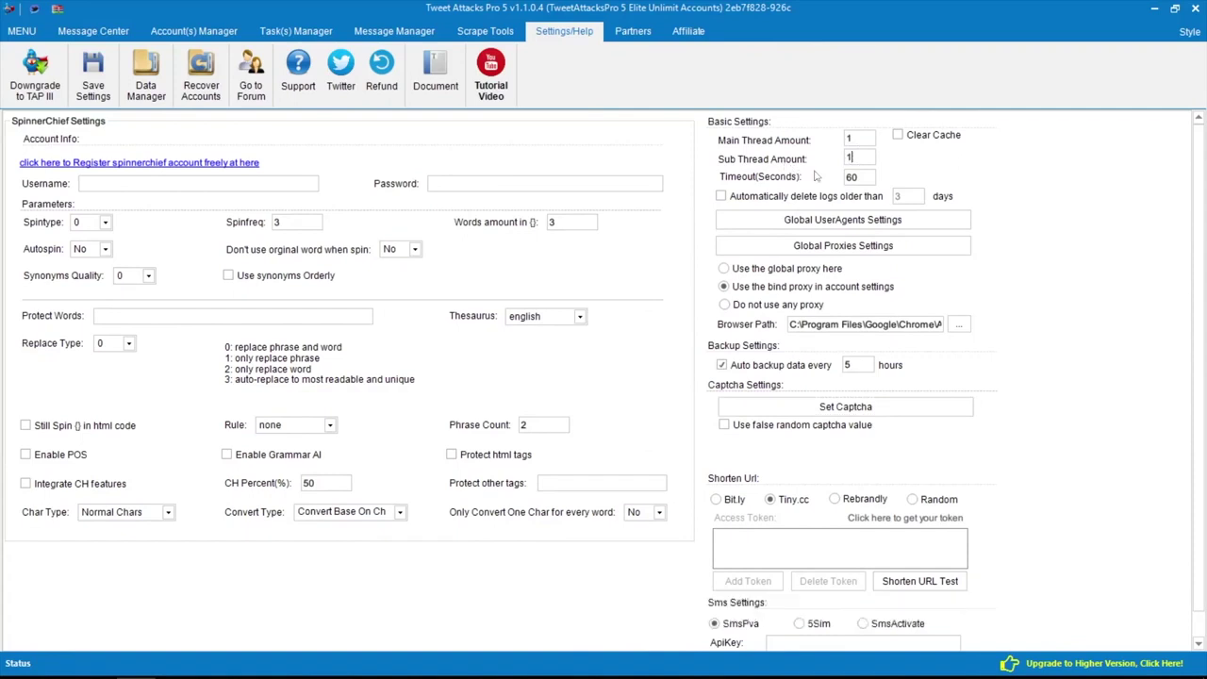
left_click(92, 80)
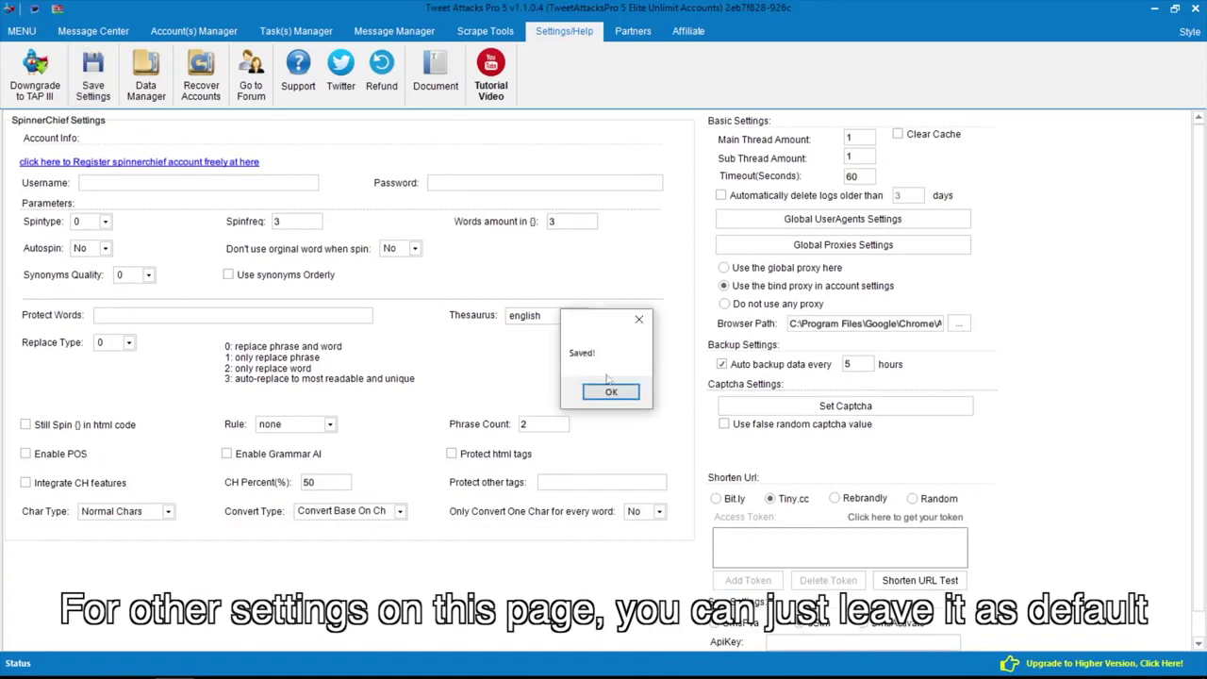
left_click(610, 391)
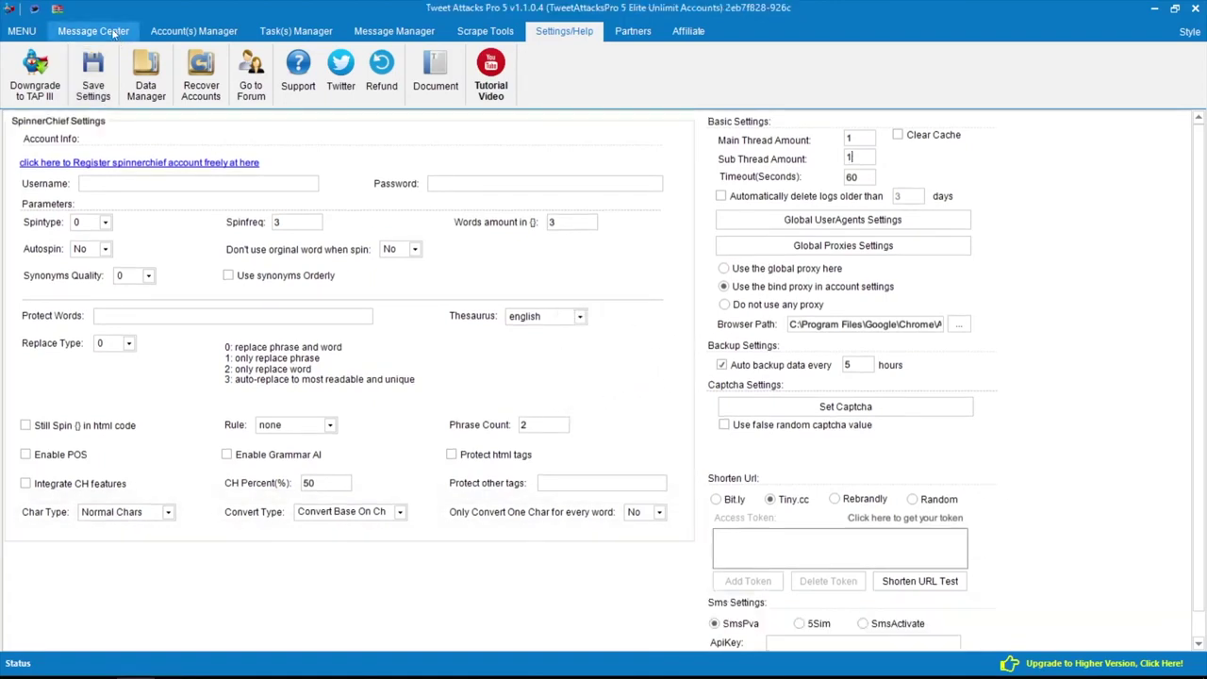
- Select the C1 account for email registration with profile editing enabled
left_click(194, 31)
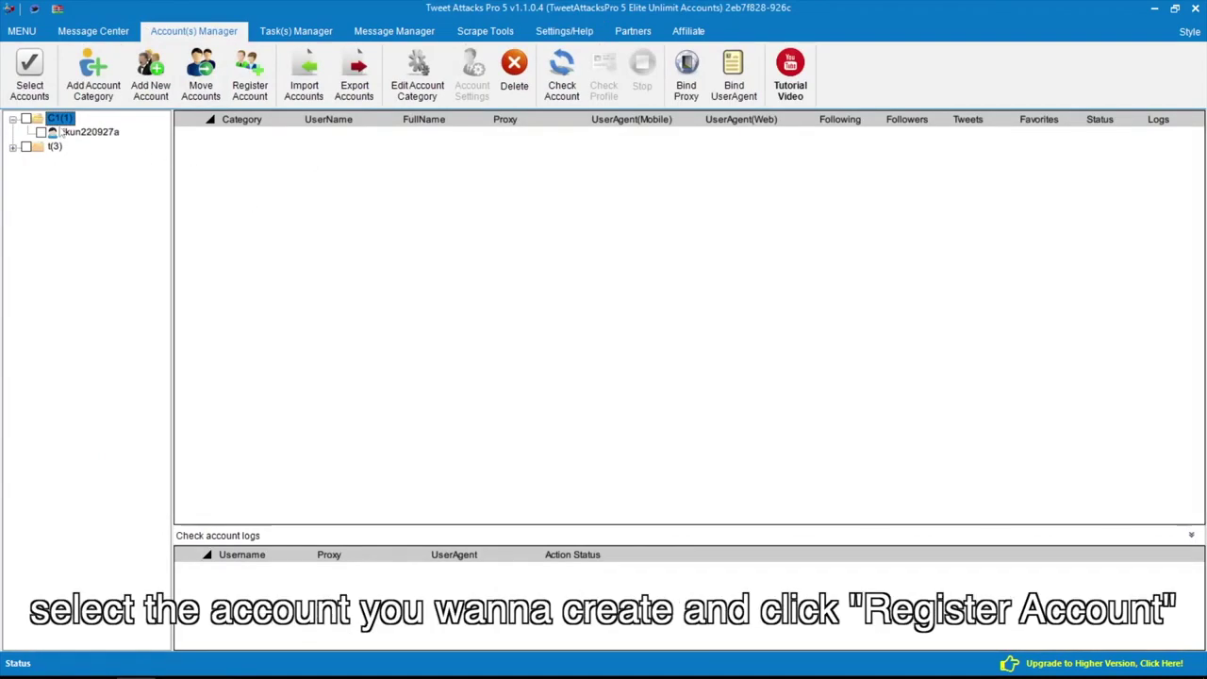
left_click(40, 132)
left_click(251, 94)
left_click(422, 179)
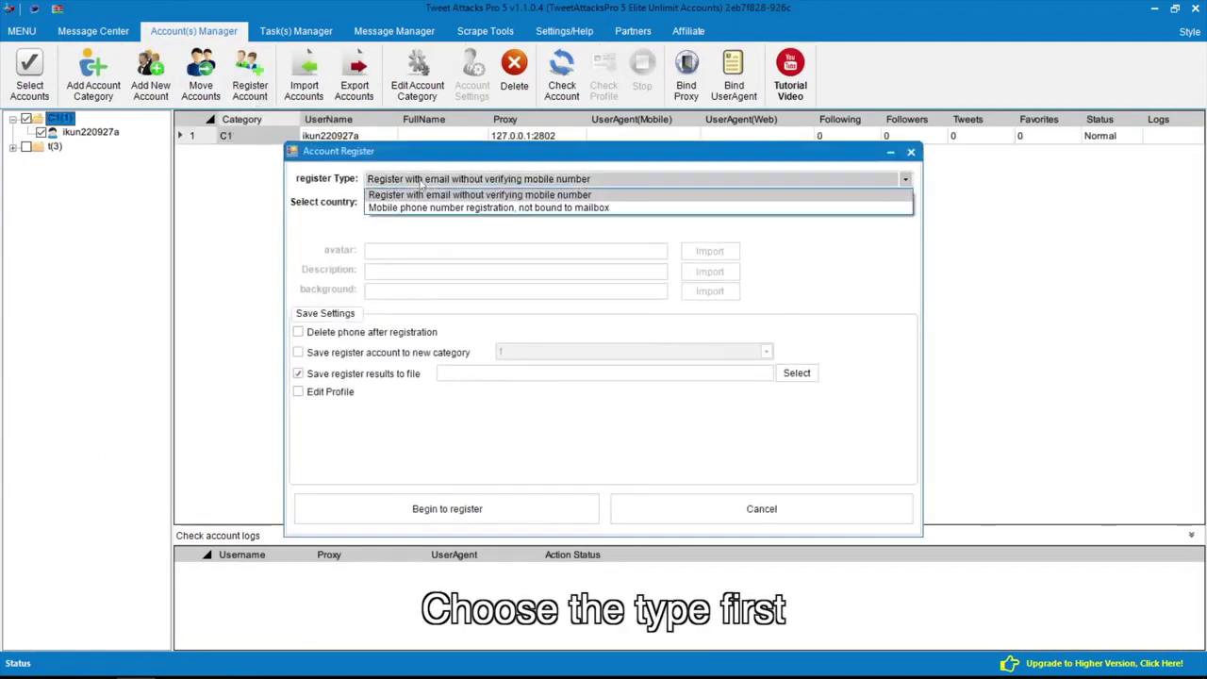
left_click(424, 195)
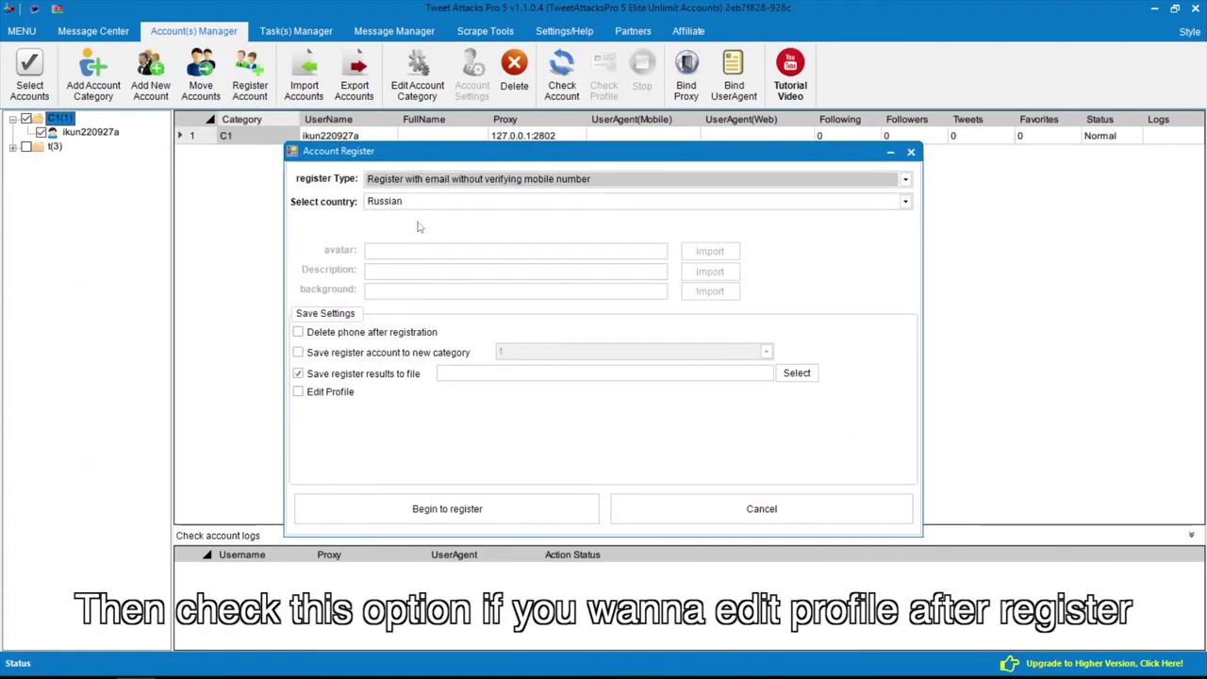
left_click(350, 395)
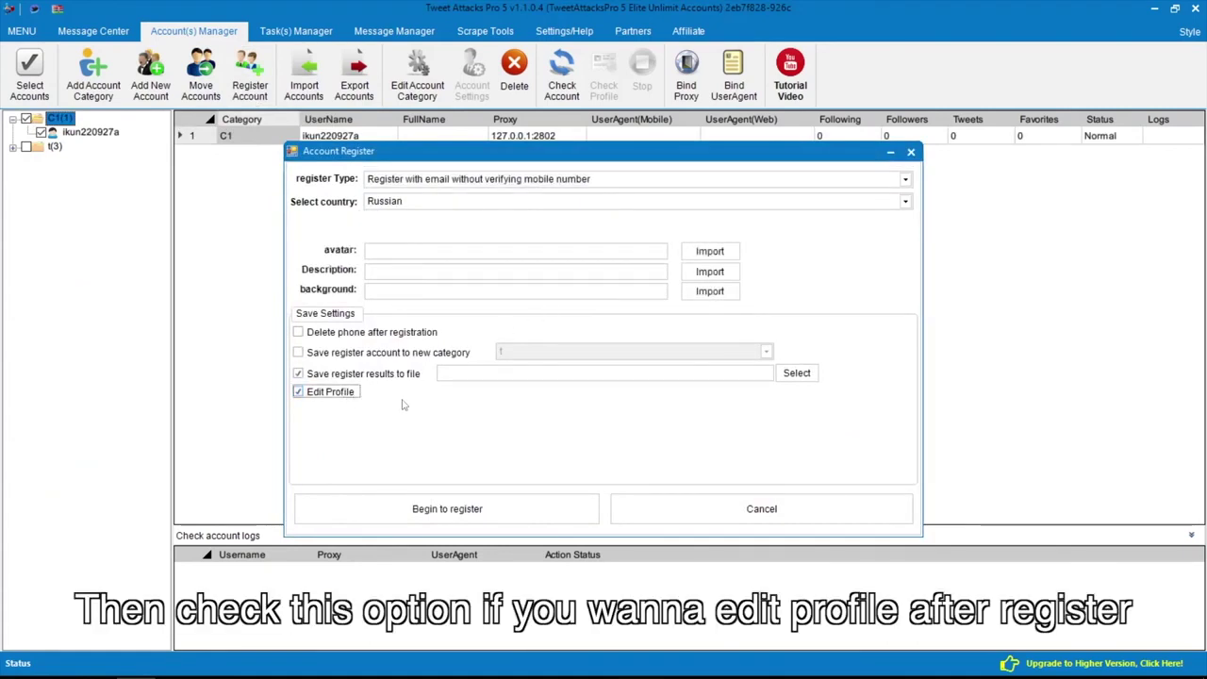
- Use the Pictures folder for both avatar and background images
left_click(709, 251)
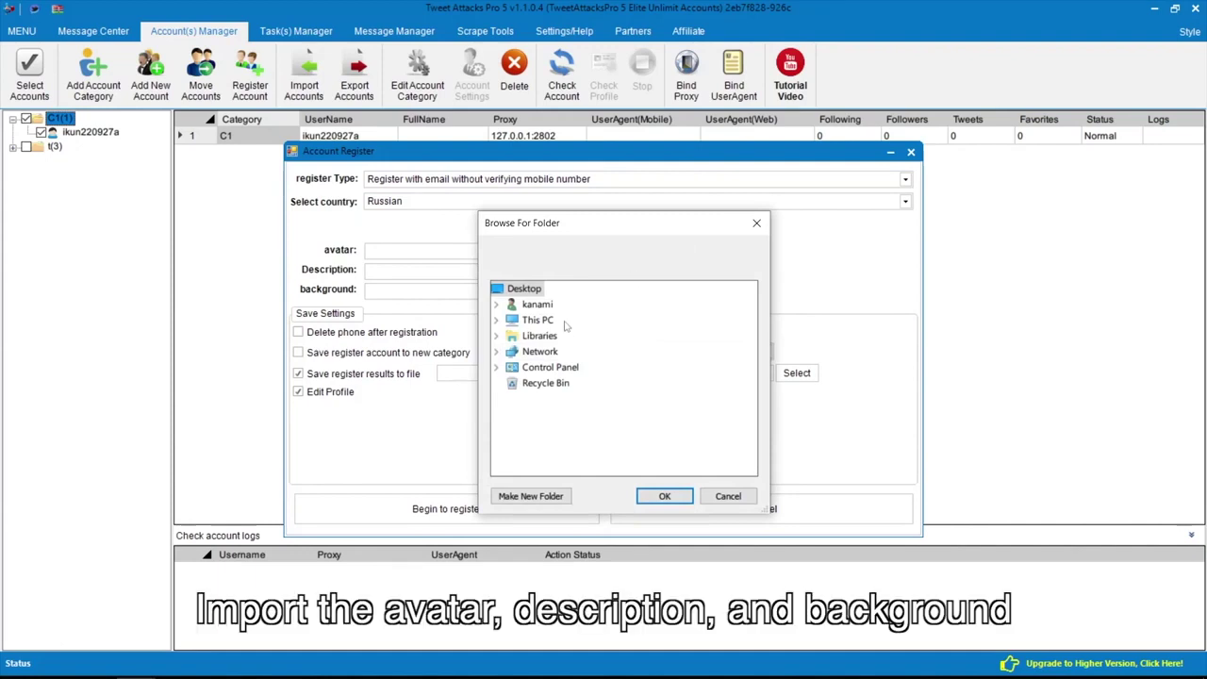
left_click(566, 414)
left_click(664, 497)
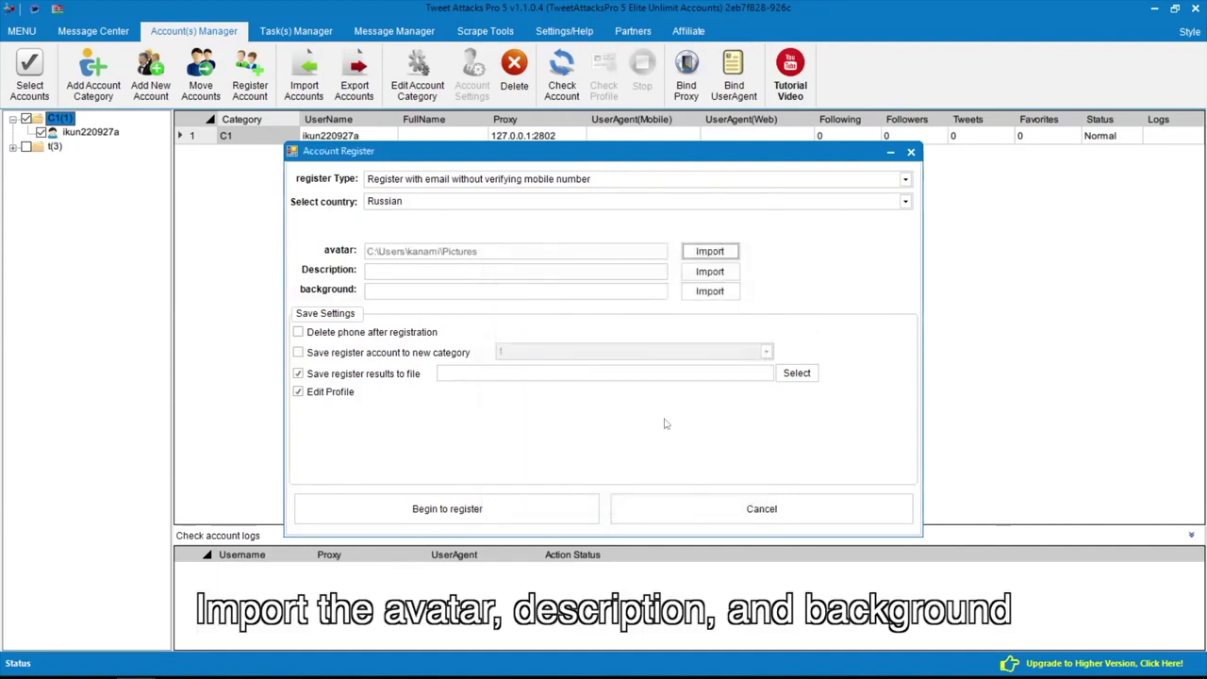
left_click(710, 290)
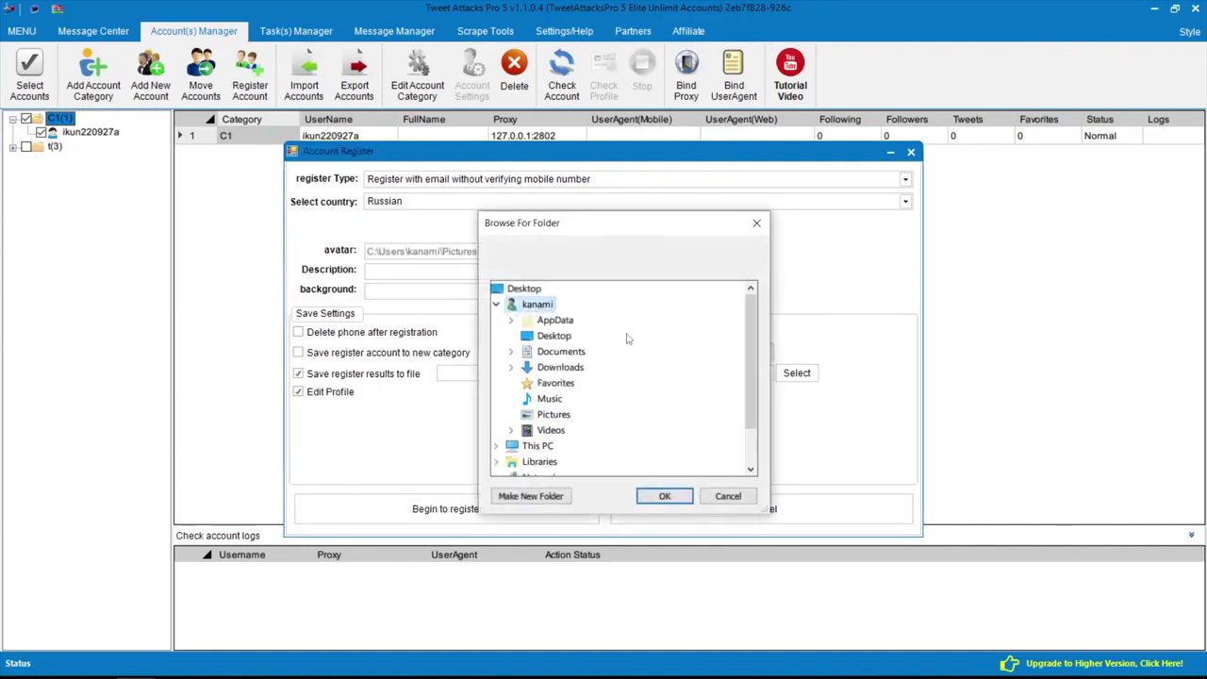
left_click(556, 414)
left_click(664, 496)
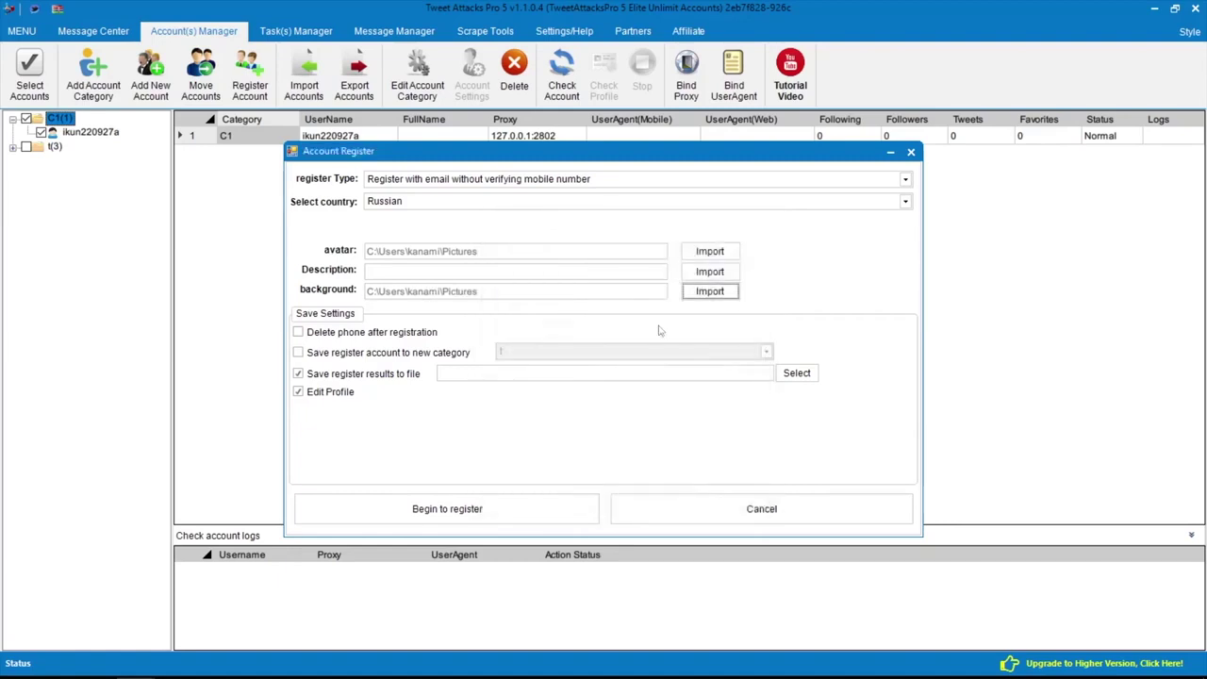
- Use des.txt for profile descriptions and save registration results to tap.csv
left_click(709, 272)
scroll(497, 396, "down", 5)
double_click(496, 431)
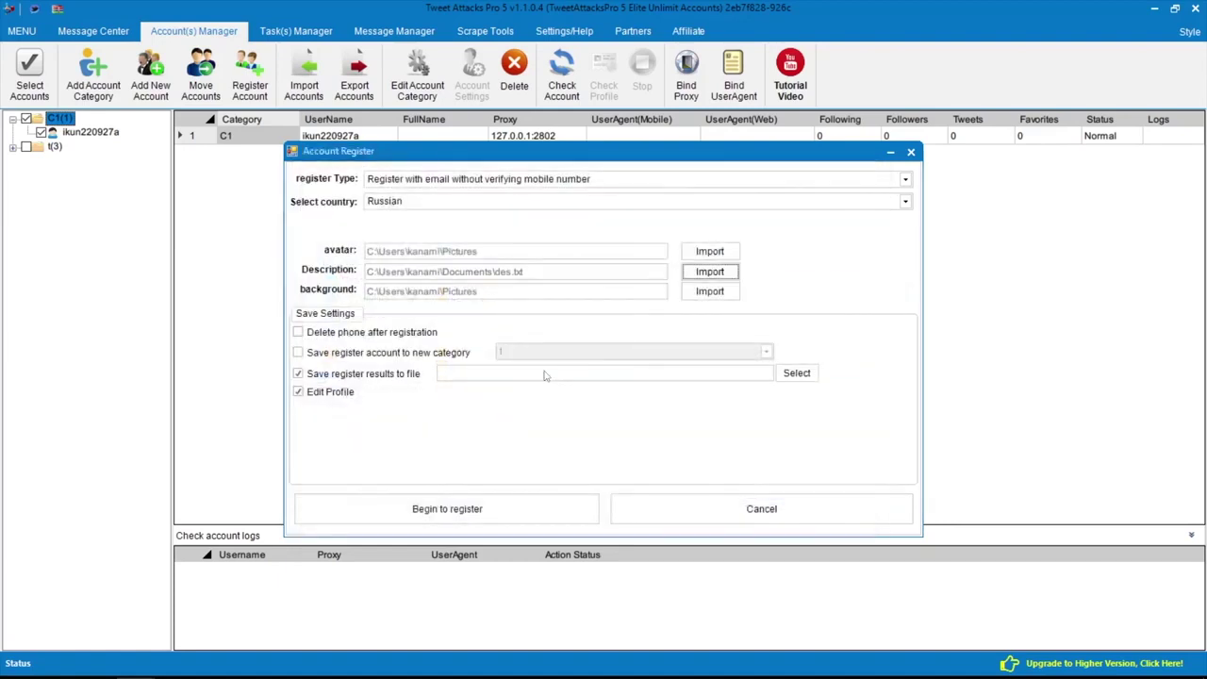
left_click(798, 373)
key("Return")
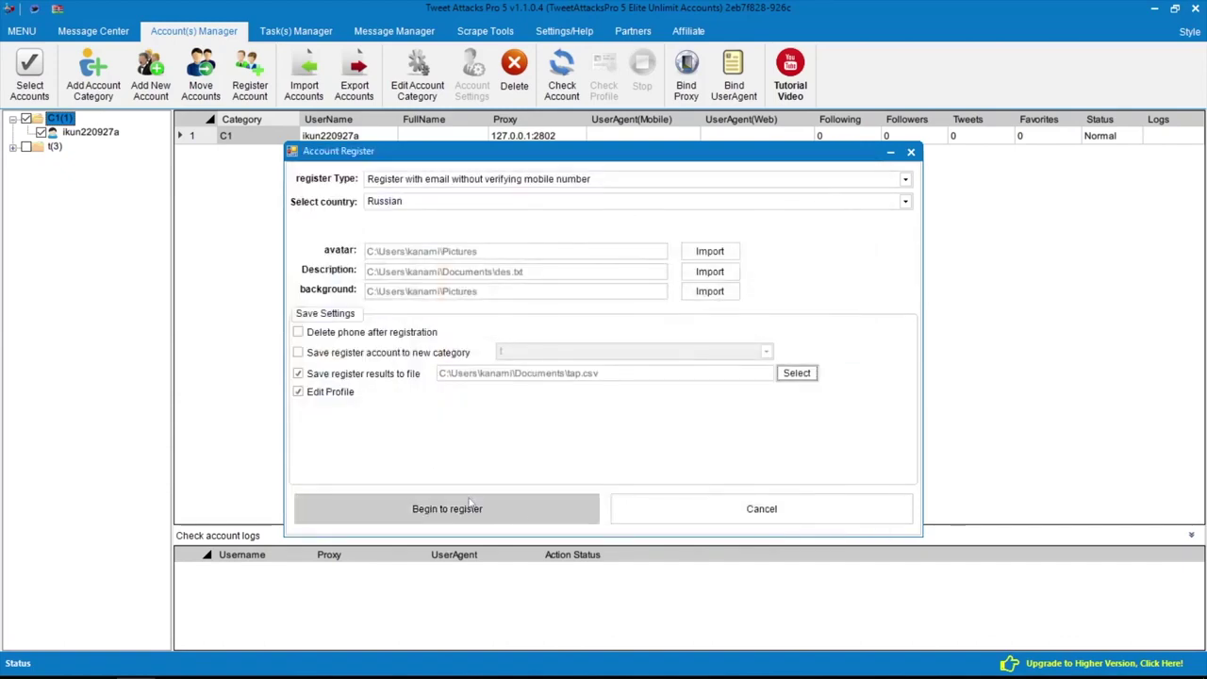
- Begin registering the C1 account and applying its profile edits
left_click(505, 496)
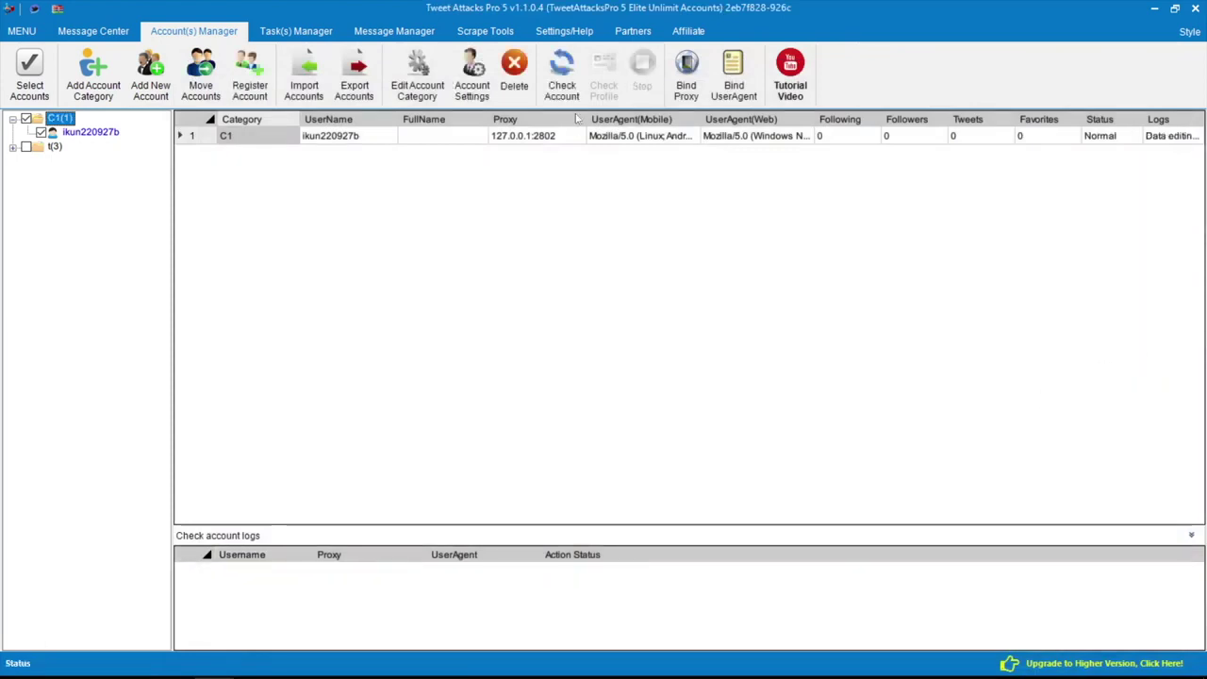
- Check the account with cookies cleared and manual browser operation allowed
left_click(561, 76)
left_click(546, 366)
left_click(567, 348)
left_click(611, 432)
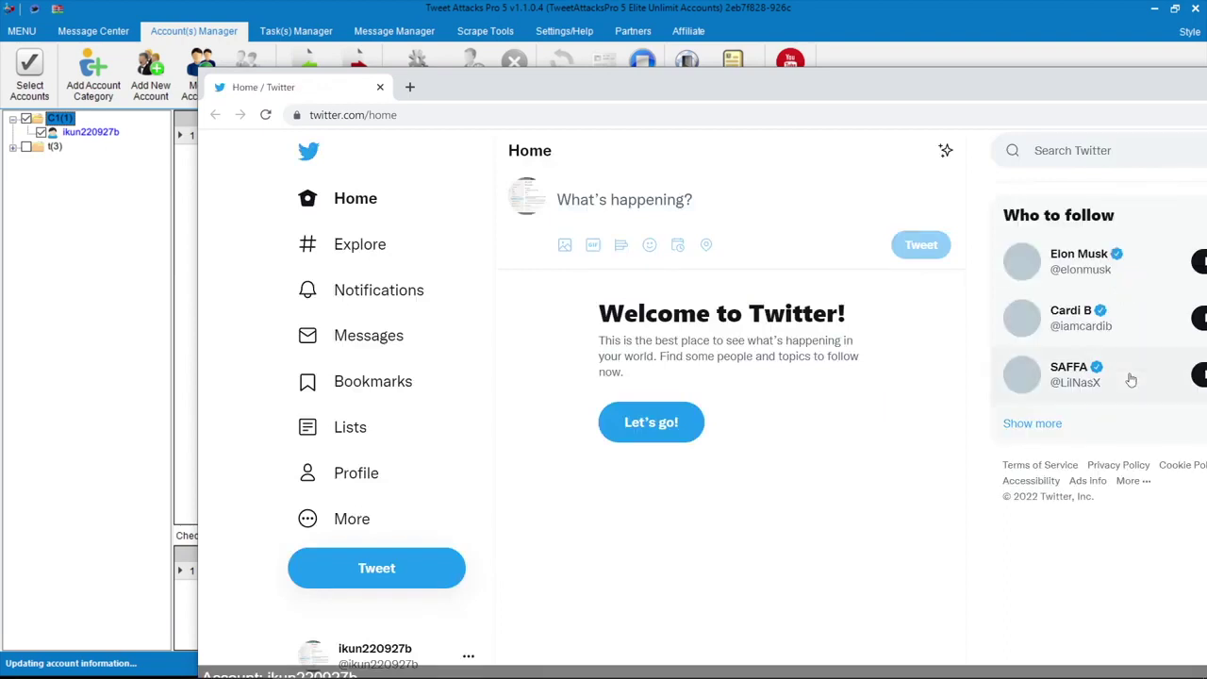
- Open the new account's profile page and highlight its 'Hello!' bio
left_click(386, 652)
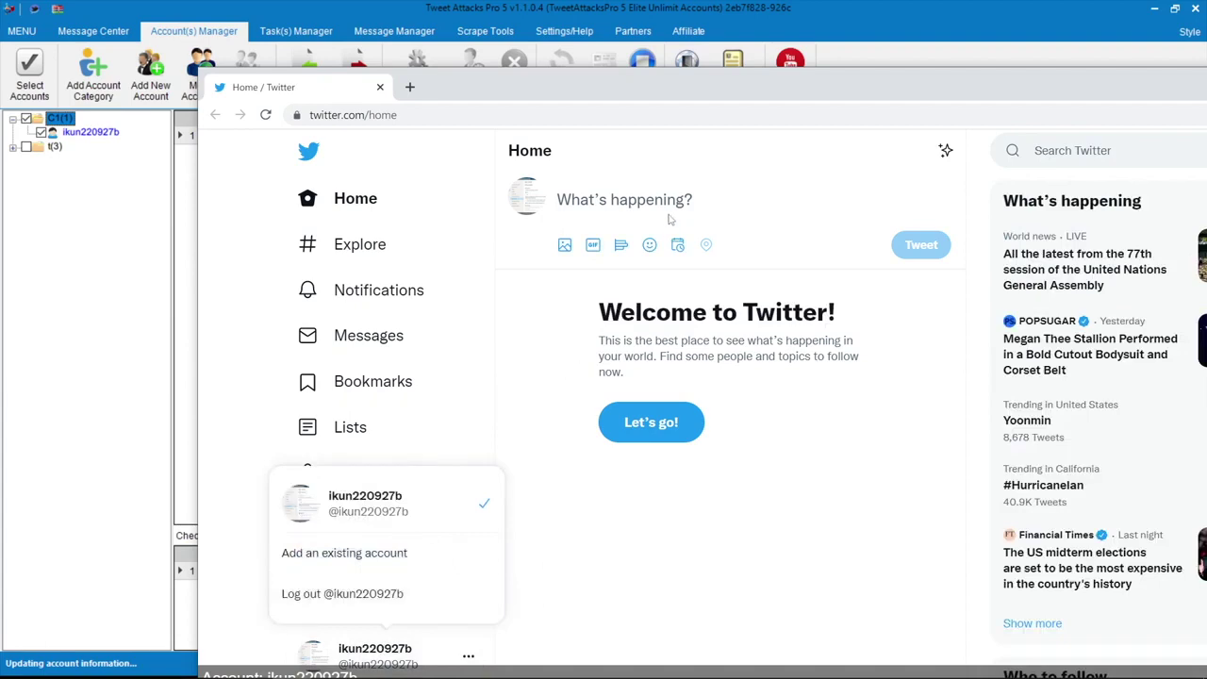
left_click_drag(702, 95, 559, 63)
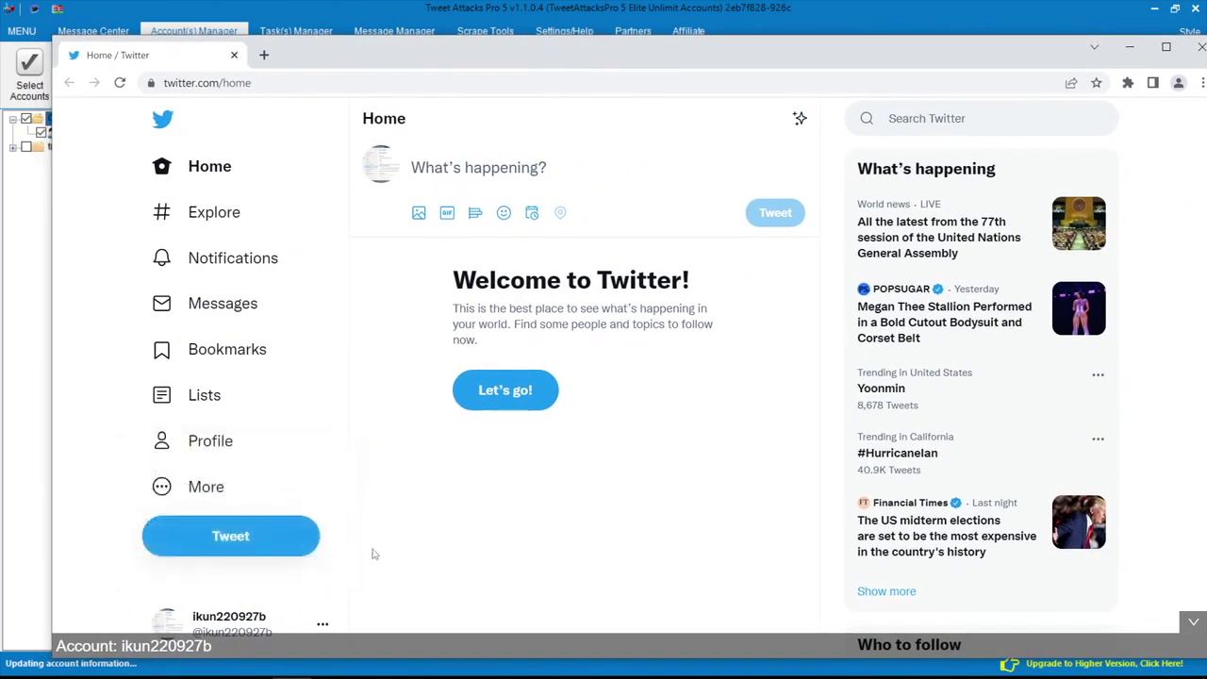
left_click(247, 447)
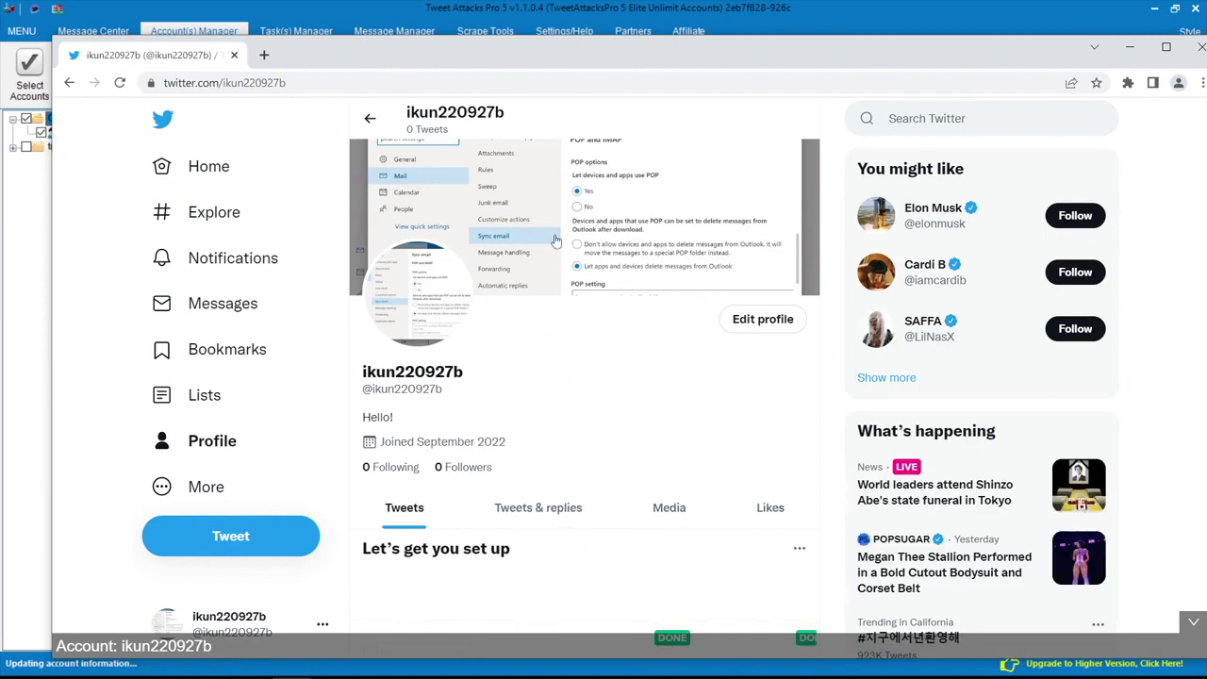
left_click_drag(385, 413, 364, 417)
left_click(368, 417)
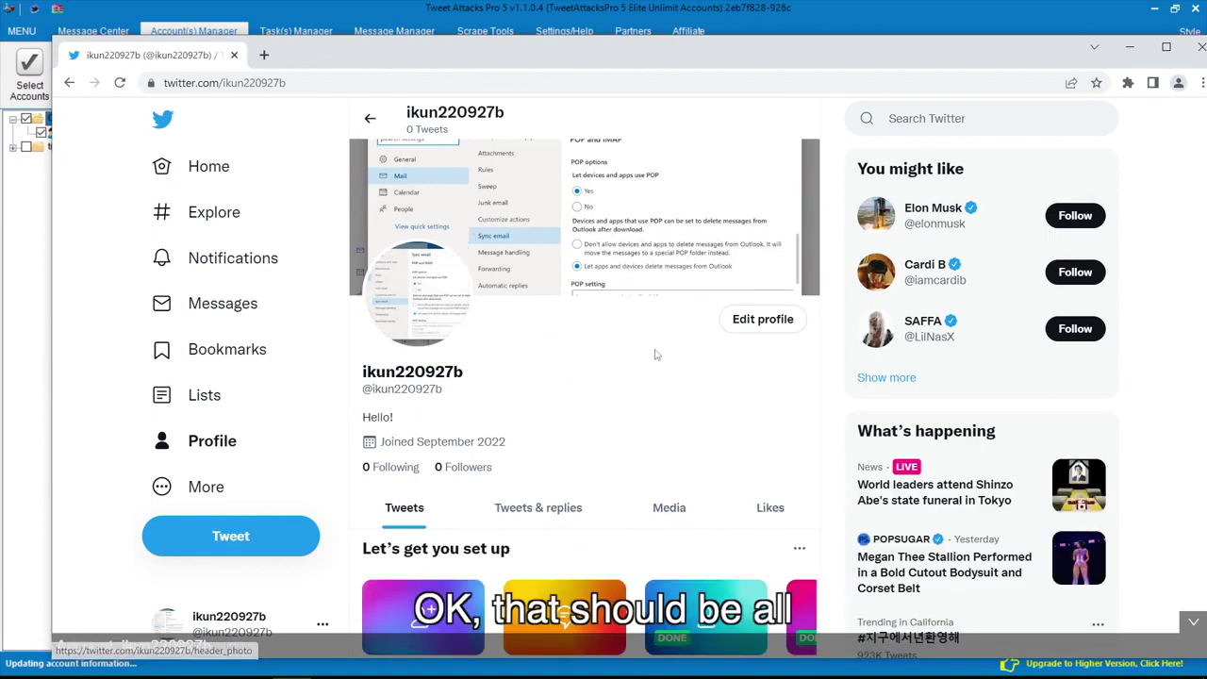